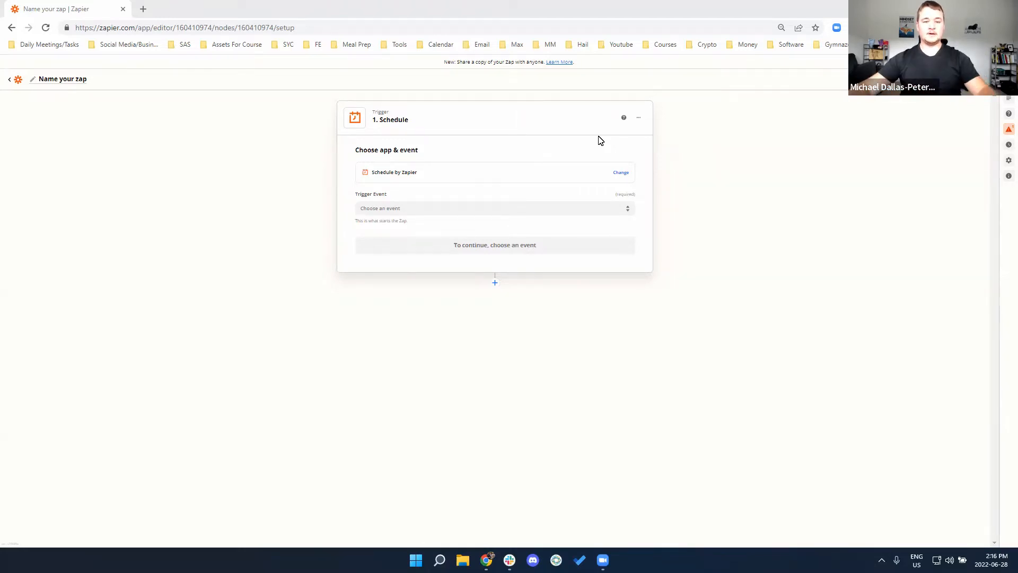
Step: Set the Schedule trigger event to Every Day and turn off triggering on weekends
left_click(567, 206)
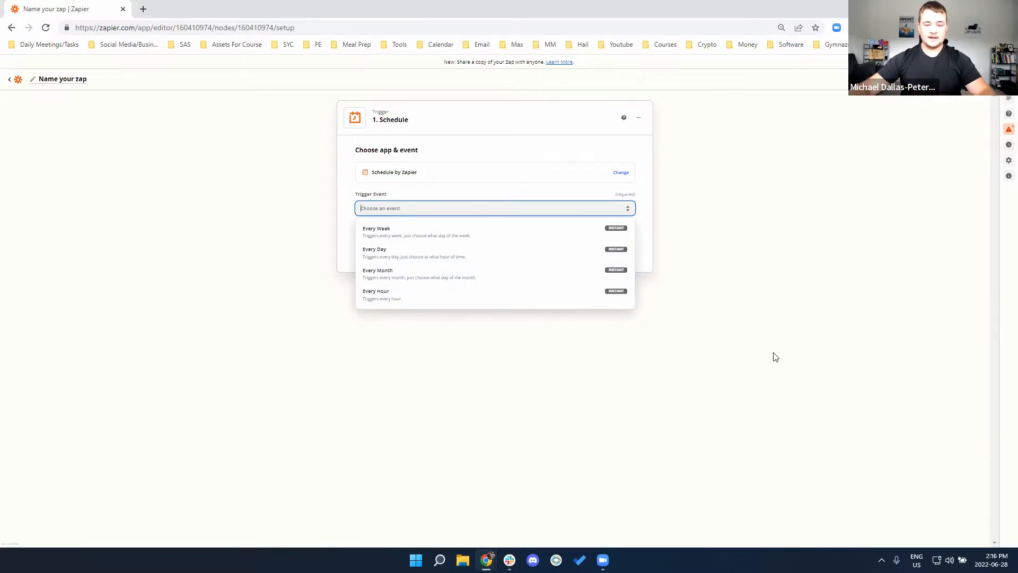
left_click(407, 262)
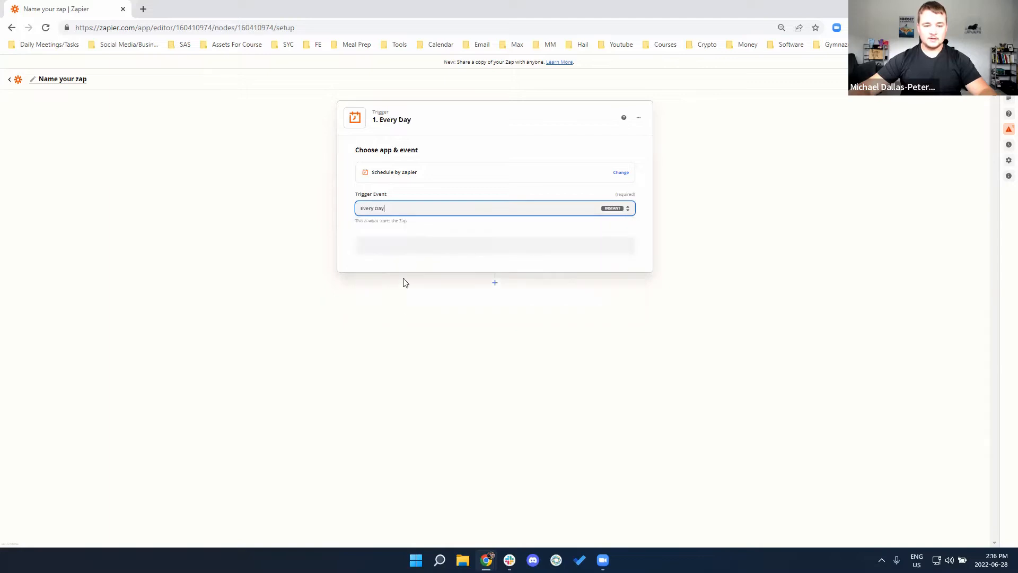
left_click(433, 249)
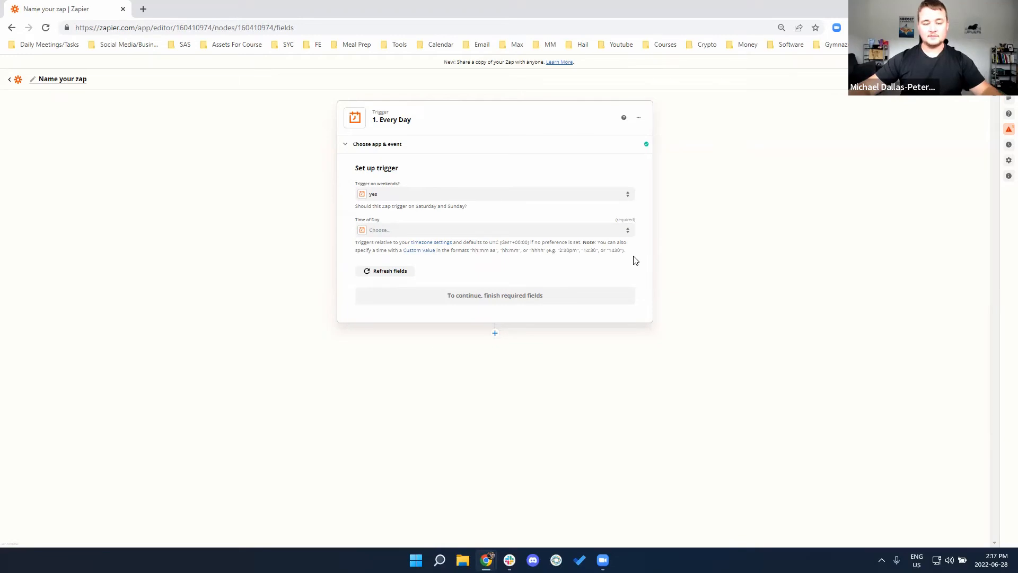
left_click(389, 195)
left_click(379, 294)
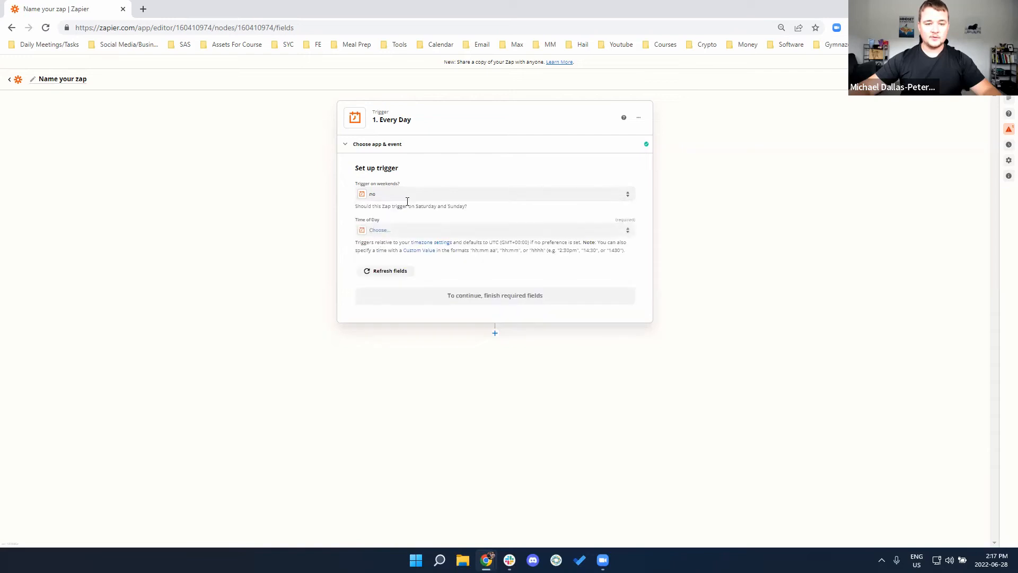
Step: Open the timezone settings link in a new tab, check the profile's timezone, and return to the zap editor
left_click(405, 230)
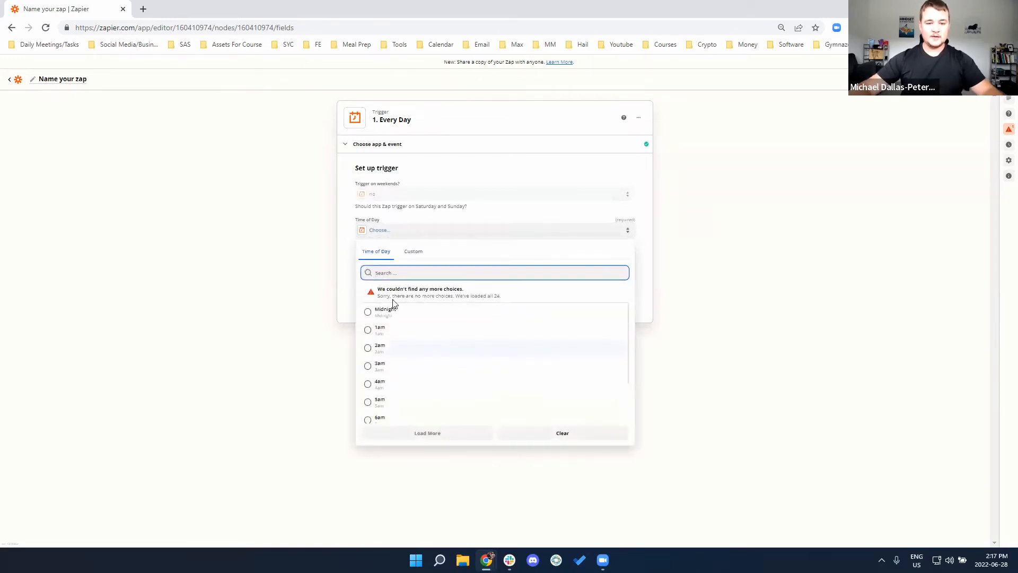
left_click(334, 285)
left_click_drag(360, 242, 483, 251)
right_click(427, 247)
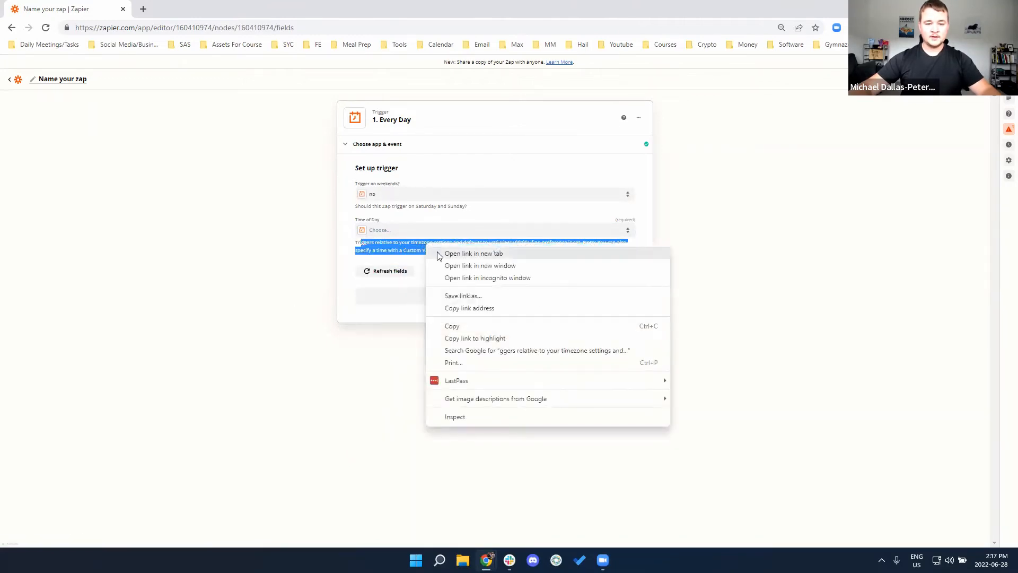
left_click(456, 256)
left_click(201, 9)
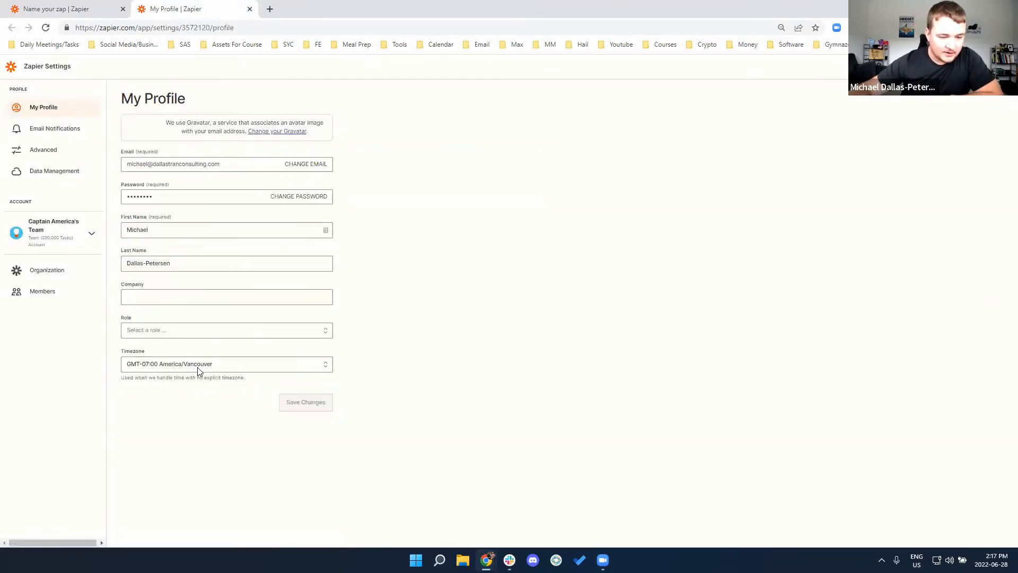
left_click(57, 9)
left_click(343, 336)
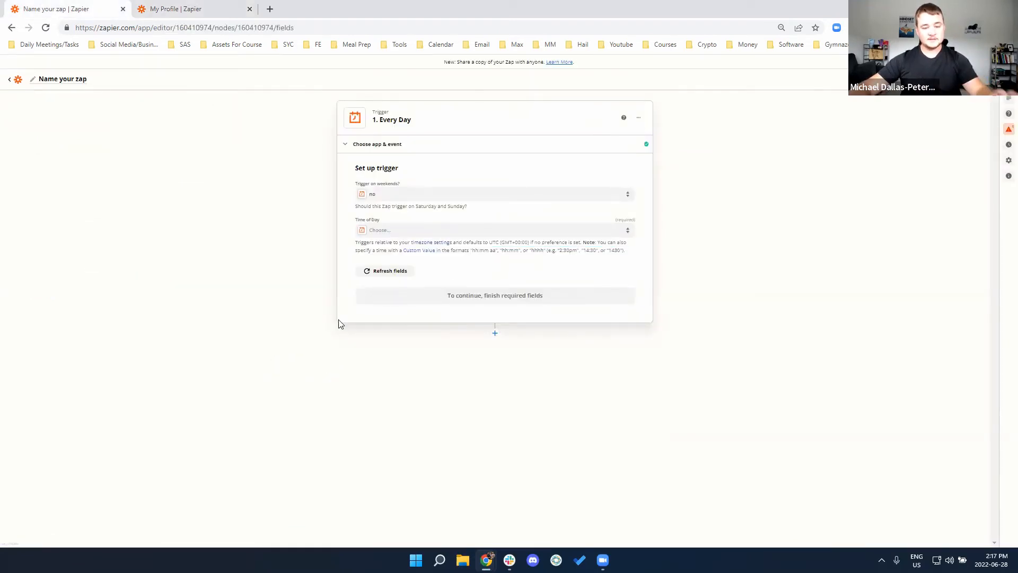
Step: Set the daily trigger's time of day to 4pm
left_click(412, 232)
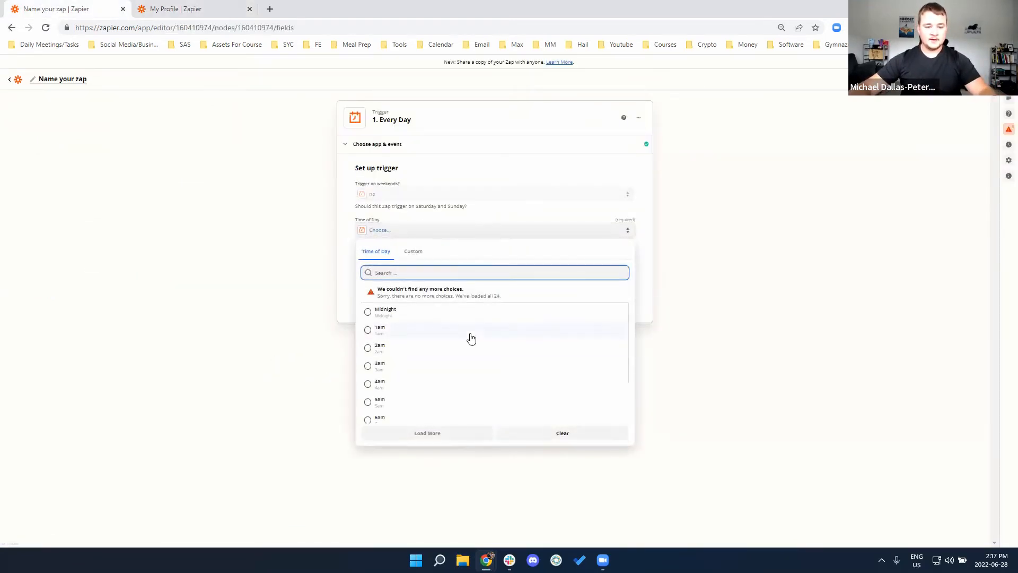
scroll(471, 338, "down", 3)
scroll(471, 339, "down", 2)
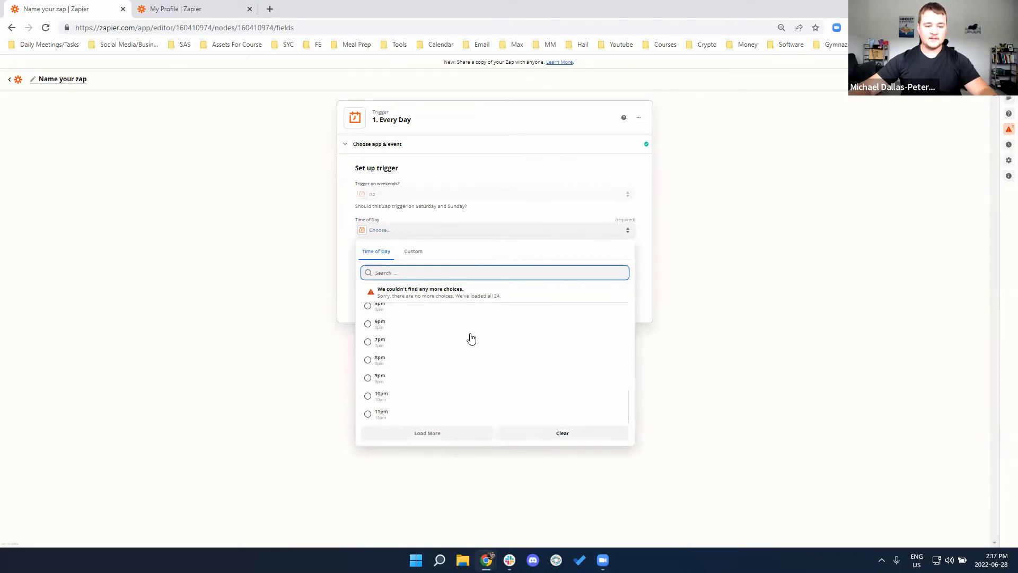
scroll(447, 346, "down", 2)
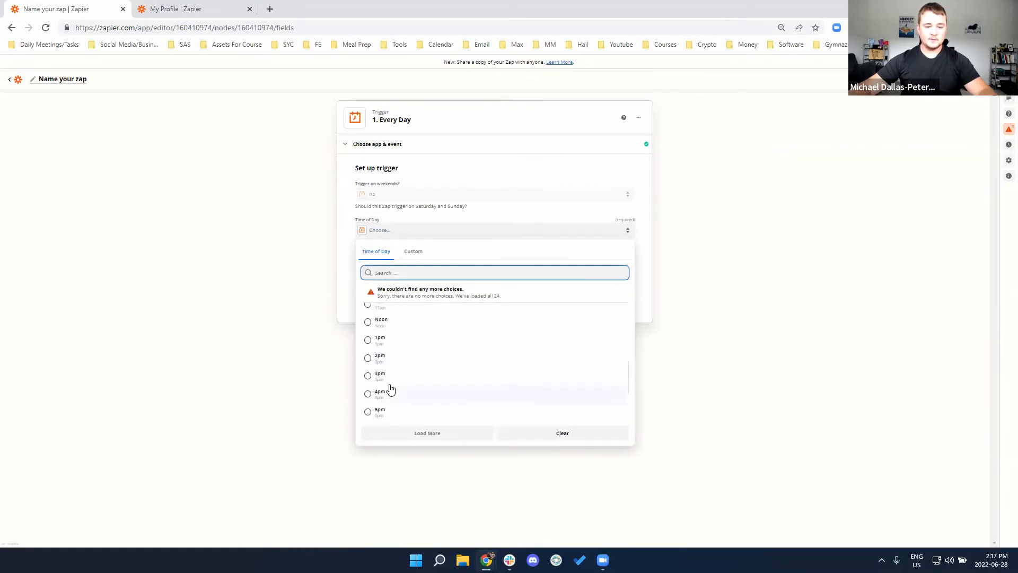
left_click(404, 343)
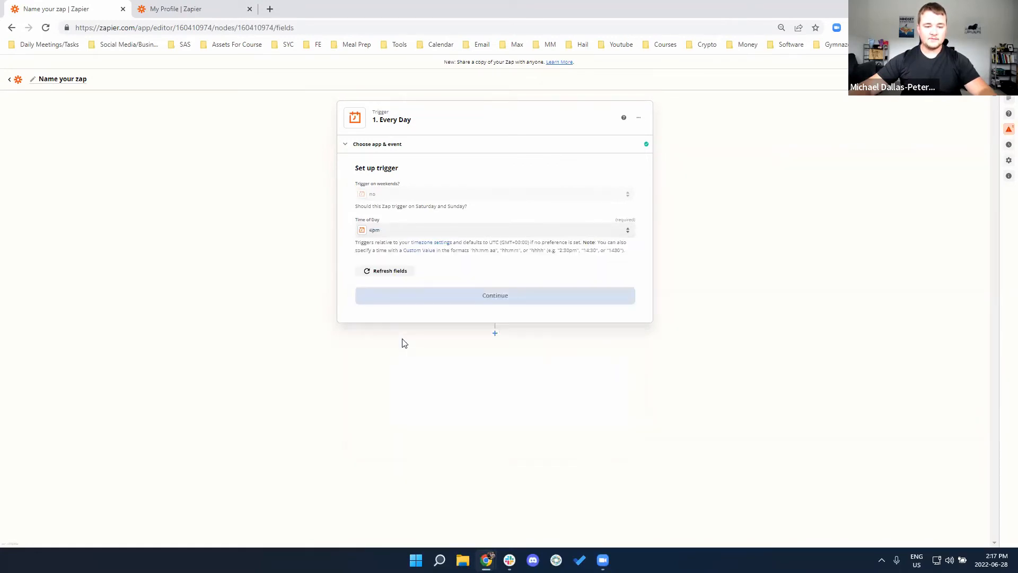
Step: Test the Every Day trigger and accept the sample day it finds
left_click(473, 296)
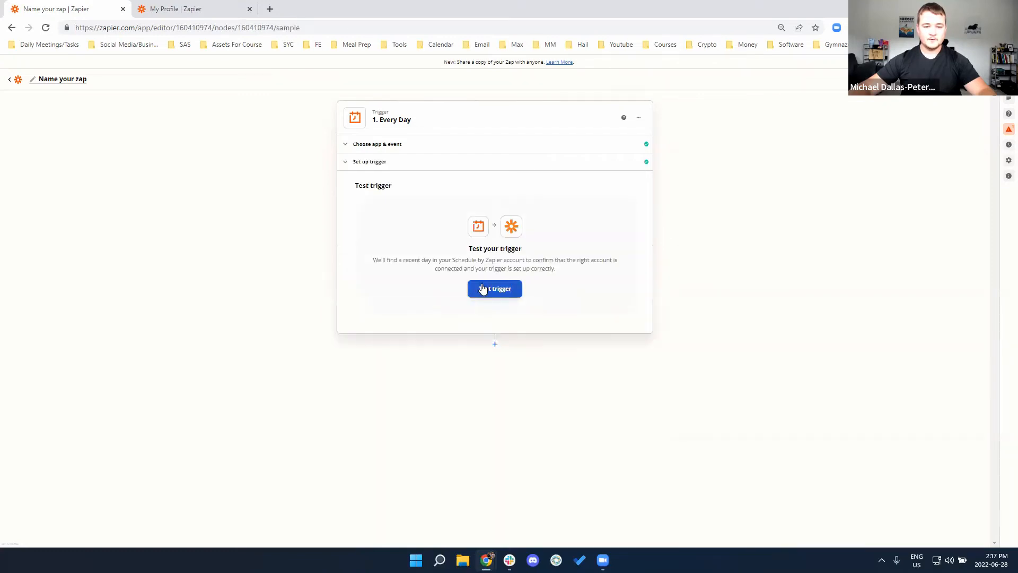
left_click(480, 289)
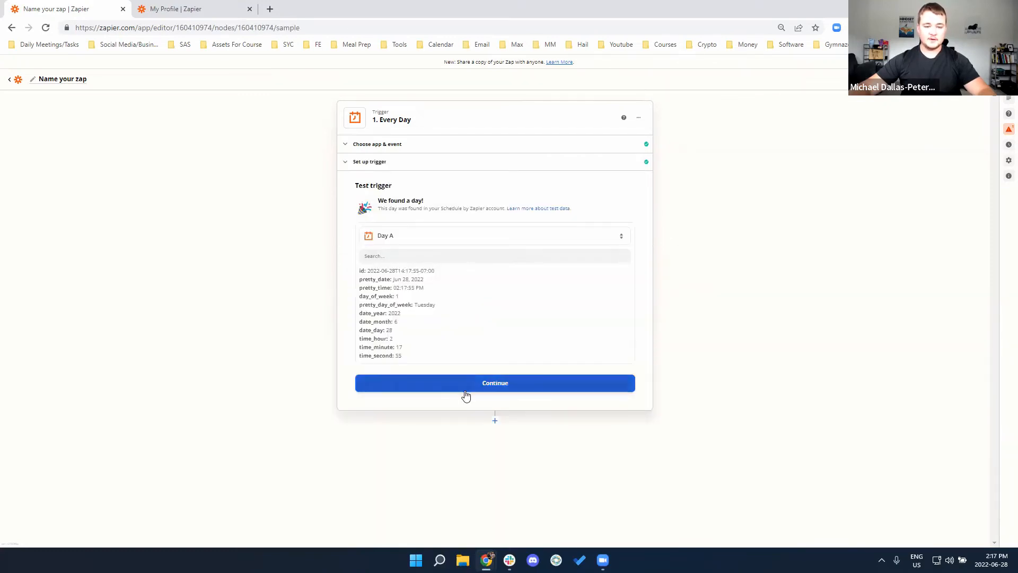
left_click(463, 391)
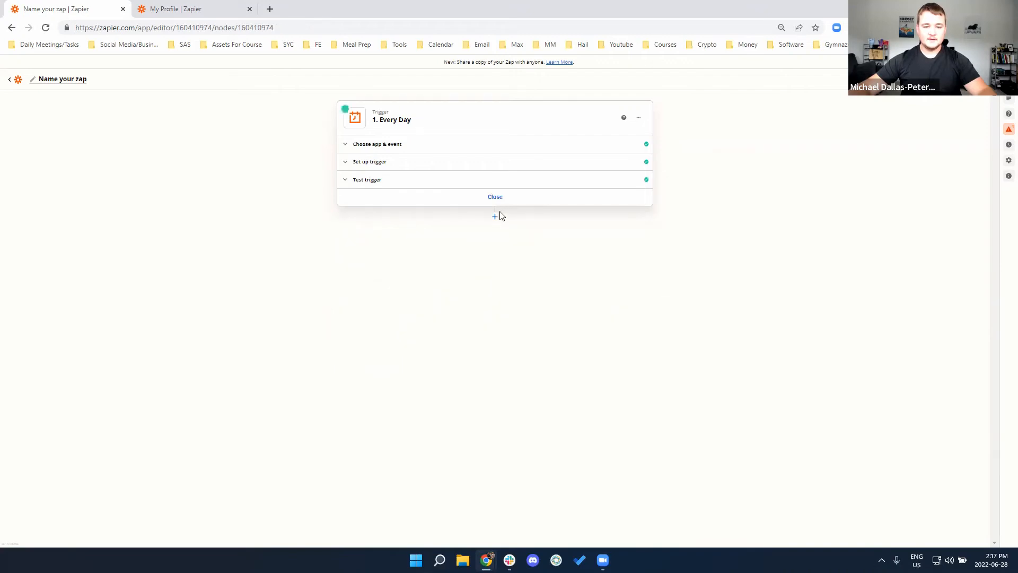
Step: Add a Slack action after the trigger with the Send Channel Message event
left_click(493, 214)
type("slack")
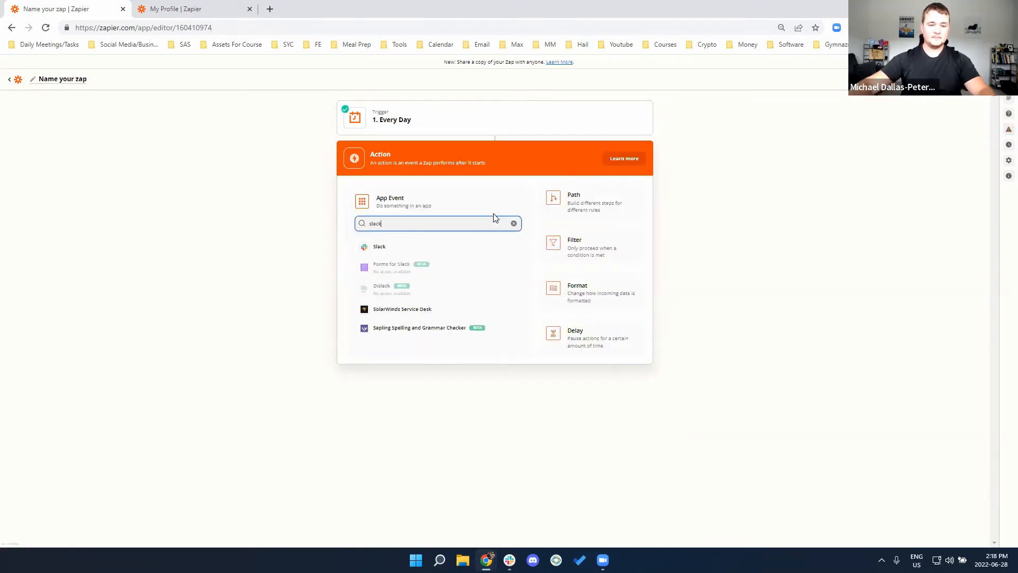
left_click(464, 251)
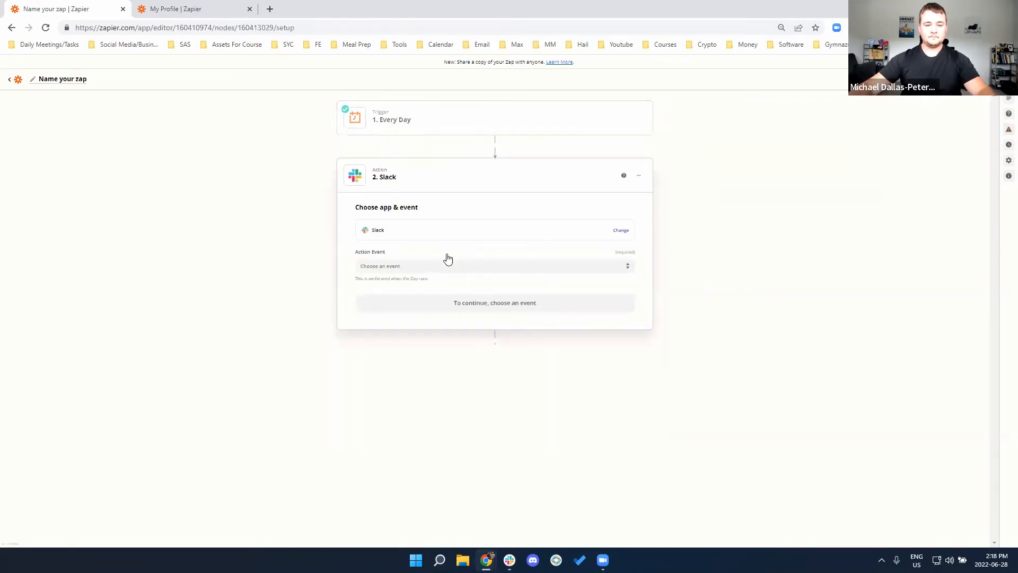
left_click(438, 266)
left_click(447, 301)
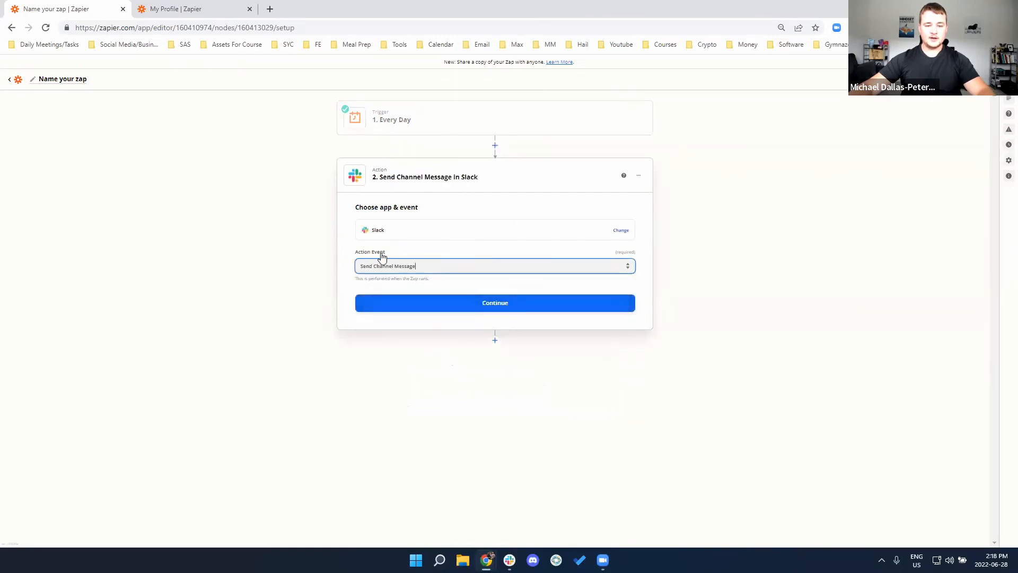
left_click(482, 305)
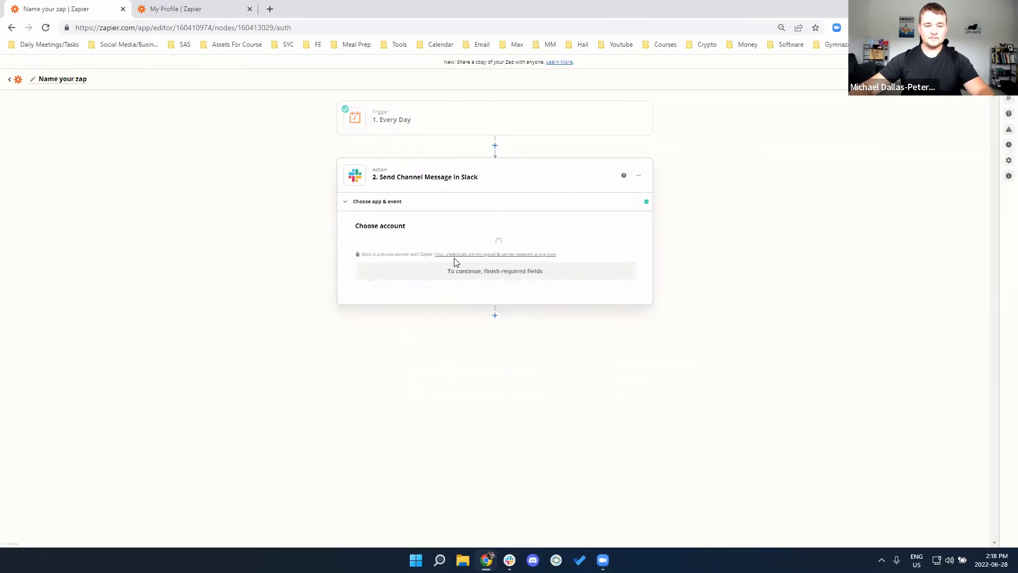
Step: Select the Social AIM Solutions Slack account for the action and continue to its setup
scroll(495, 322, "down", 5)
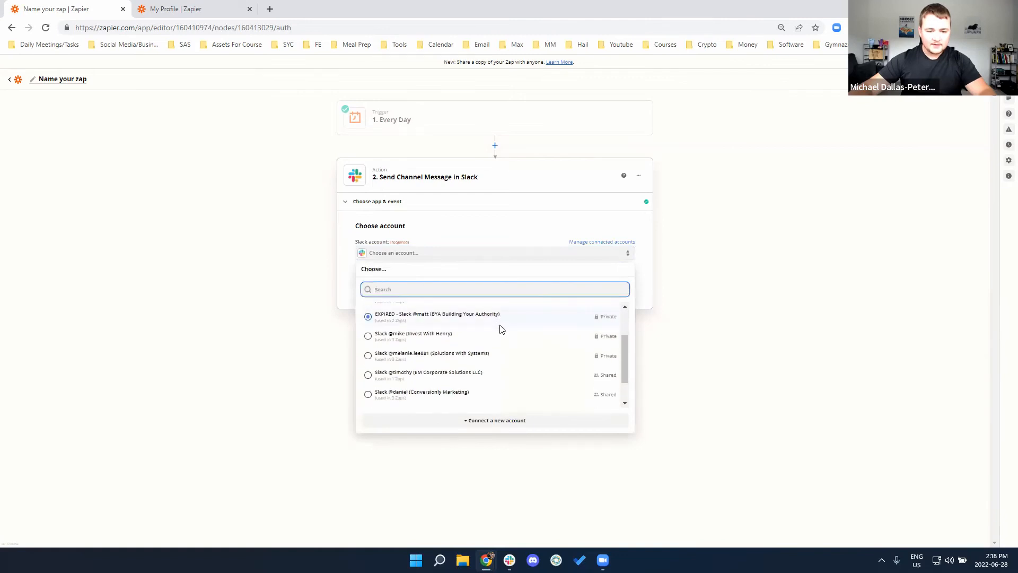
left_click(468, 382)
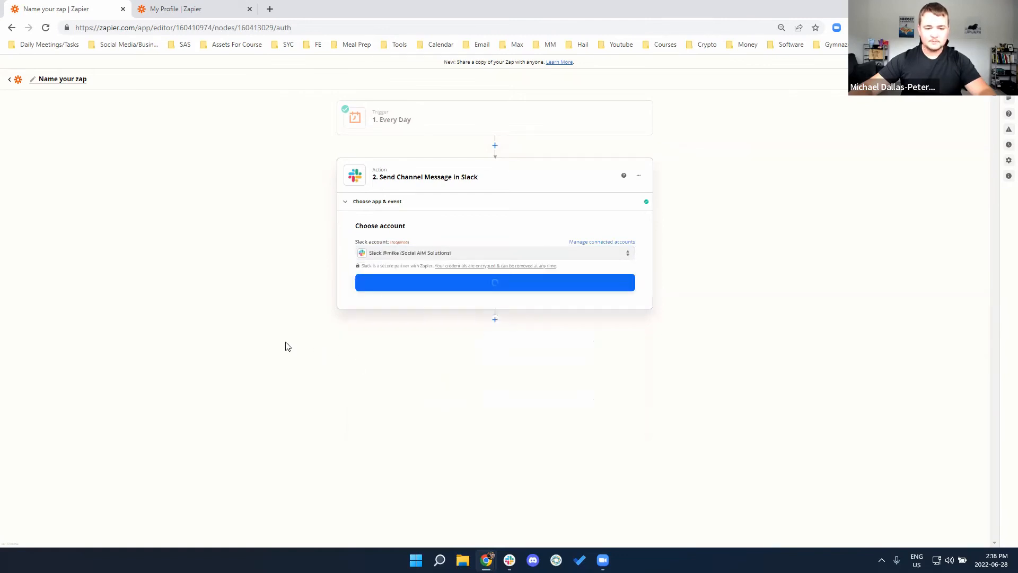
left_click(507, 285)
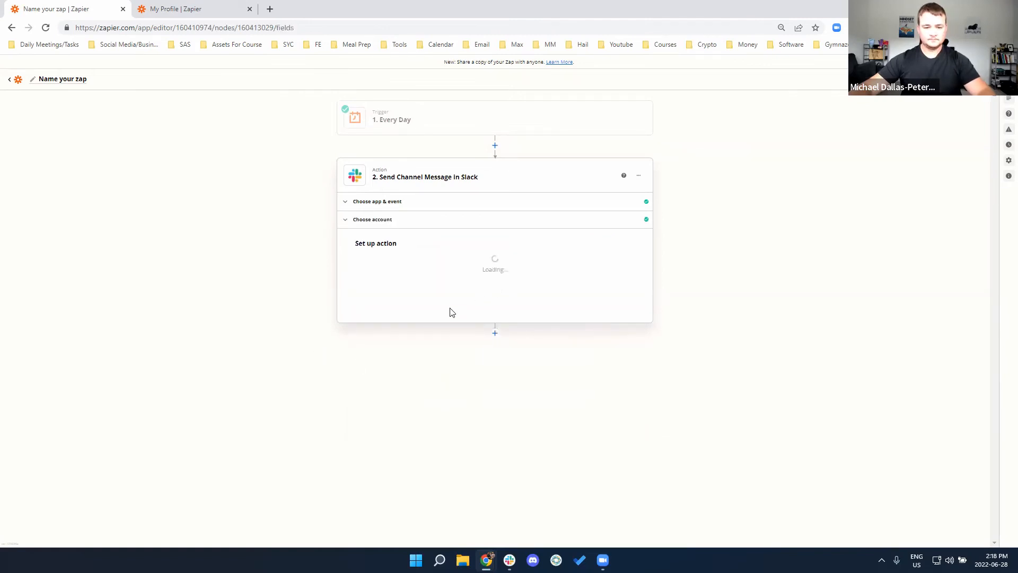
Step: Send the message to the general channel with the text "Reminder to send your EOD reports"
left_click(409, 276)
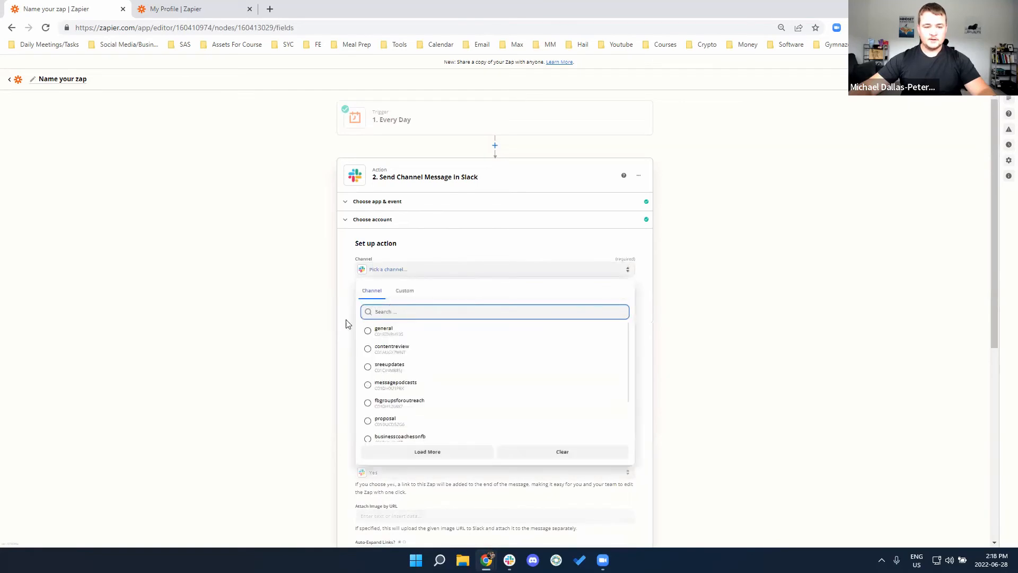
left_click(401, 333)
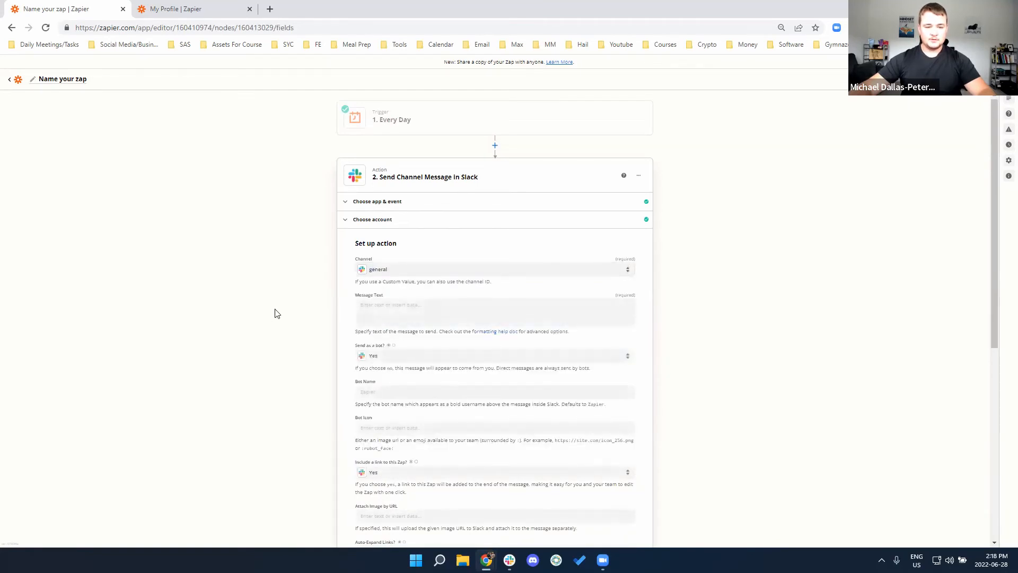
left_click(389, 313)
type("Rem")
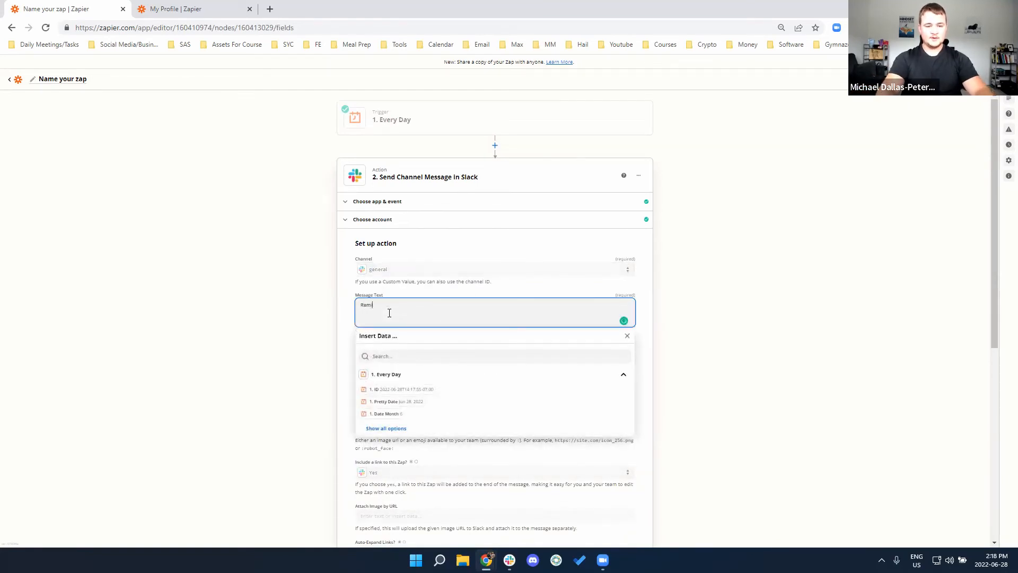
type("inder to send your EC")
type("D reports")
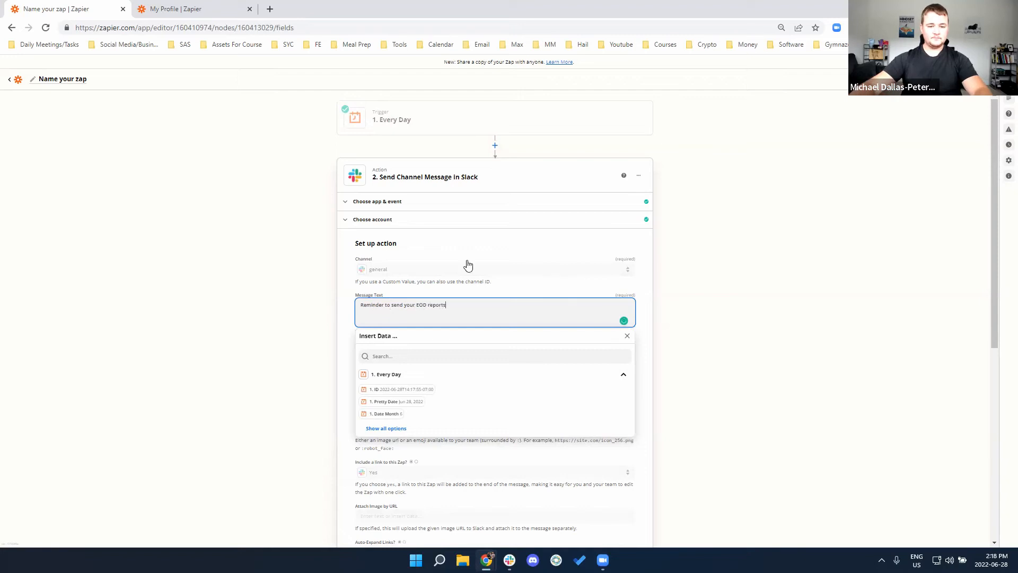
left_click(212, 286)
Step: Name the message bot "EOD Accountability" and look through the remaining message options
left_click(395, 391)
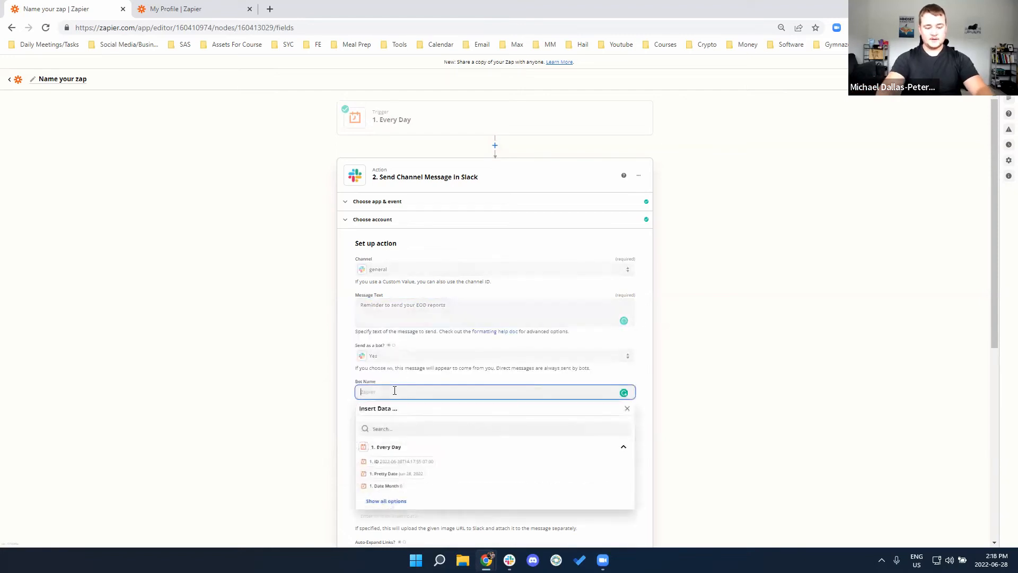
type("EOD Accoun")
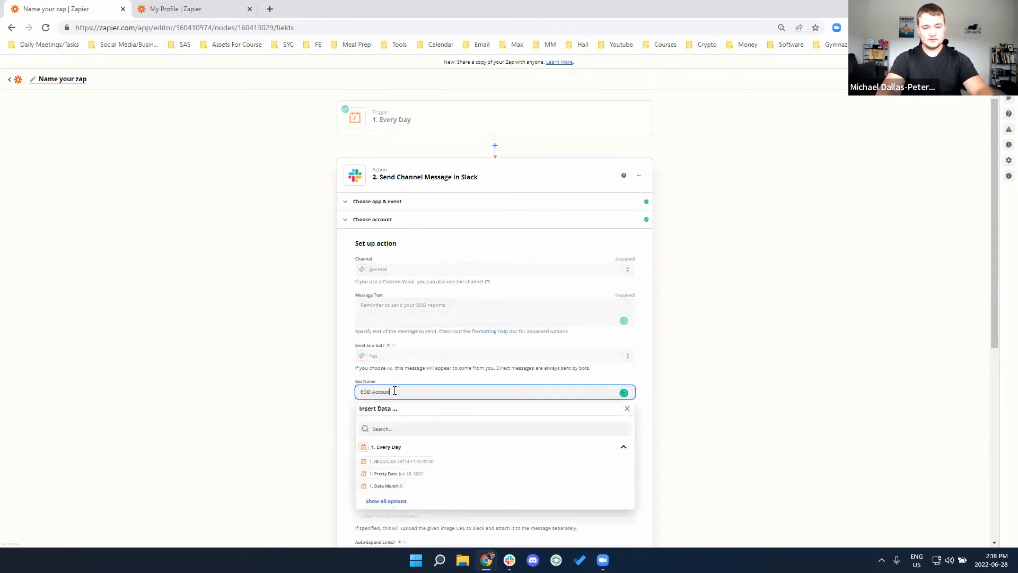
type("tability")
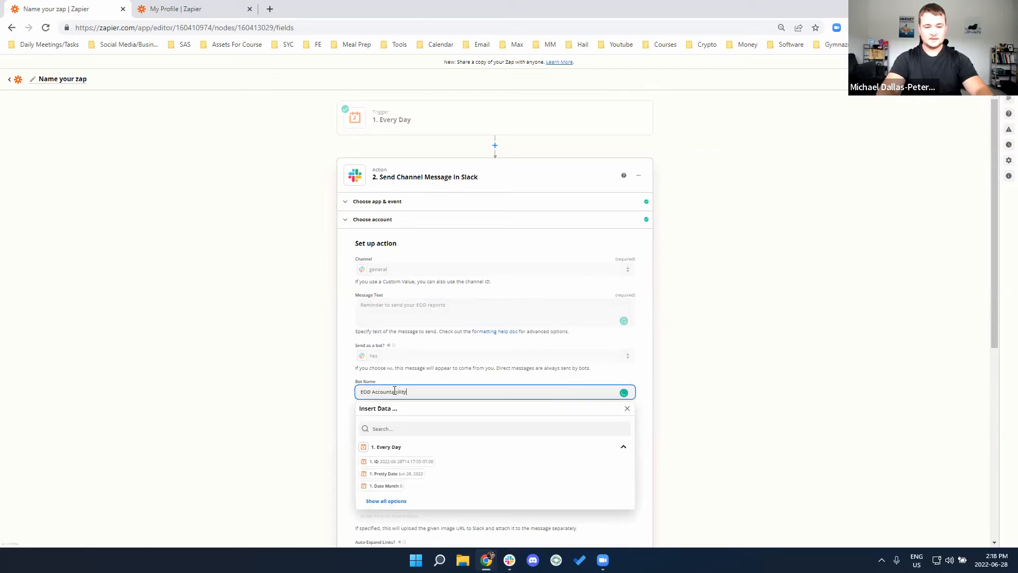
left_click(268, 395)
scroll(470, 448, "down", 5)
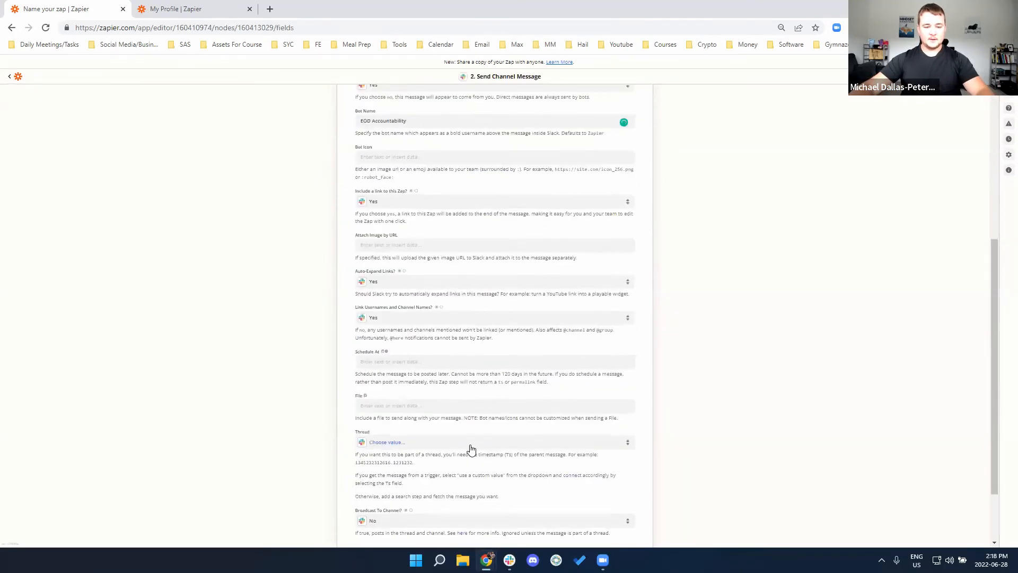
left_click(501, 504)
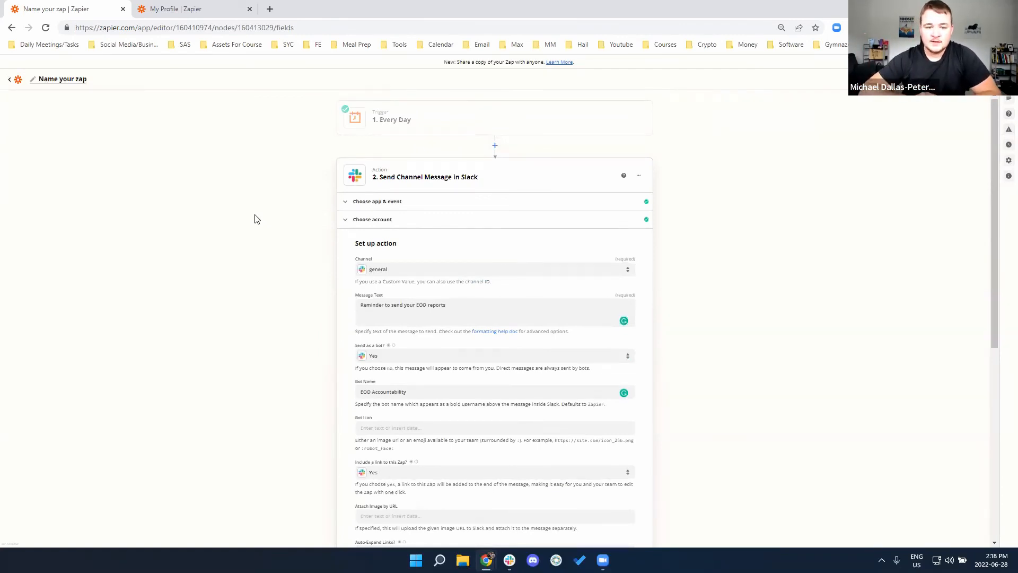
Step: Reopen the Every Day trigger's setup to review its weekend and time-of-day settings
left_click(392, 121)
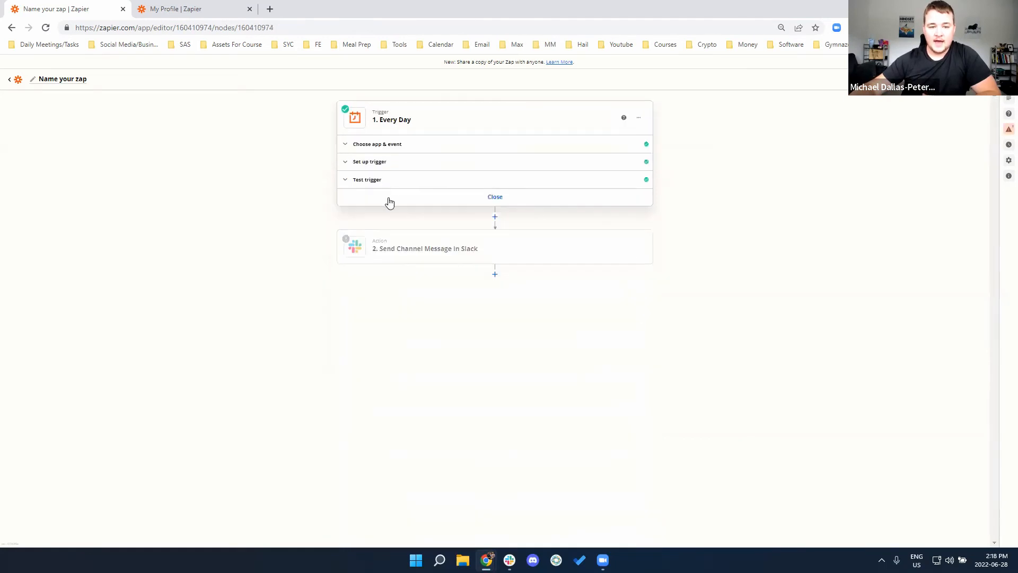
left_click(379, 163)
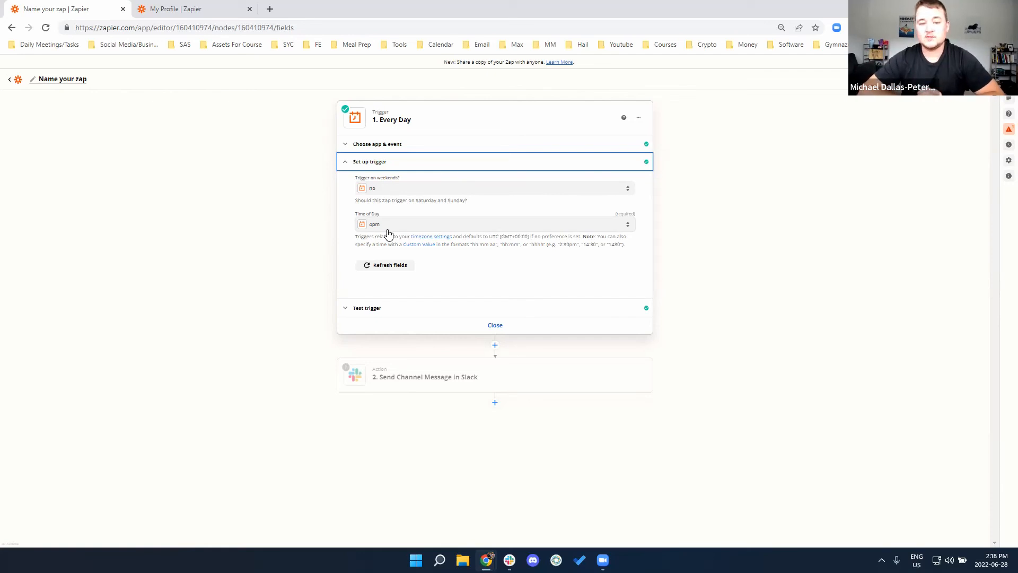
left_click(495, 402)
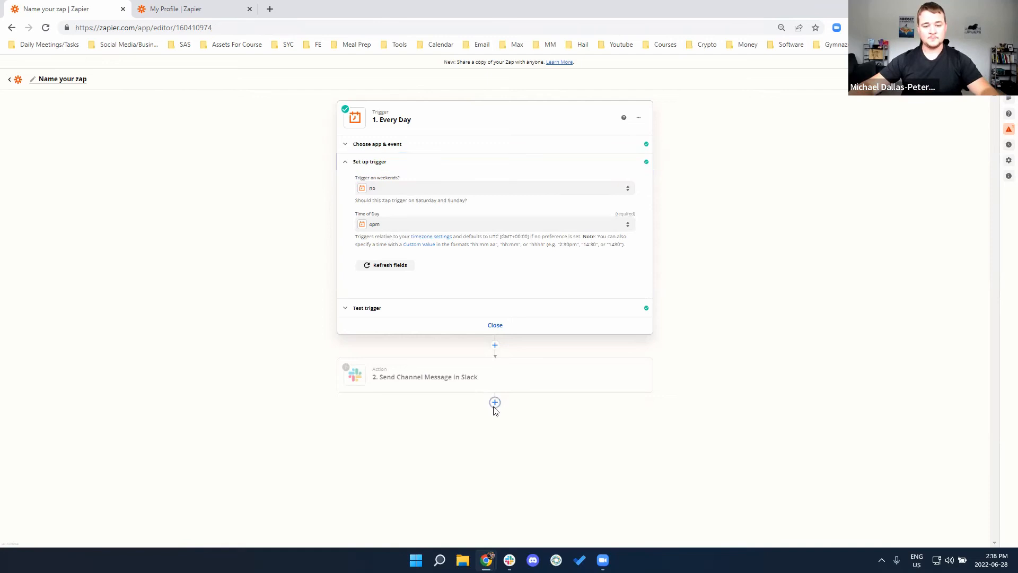
type("s")
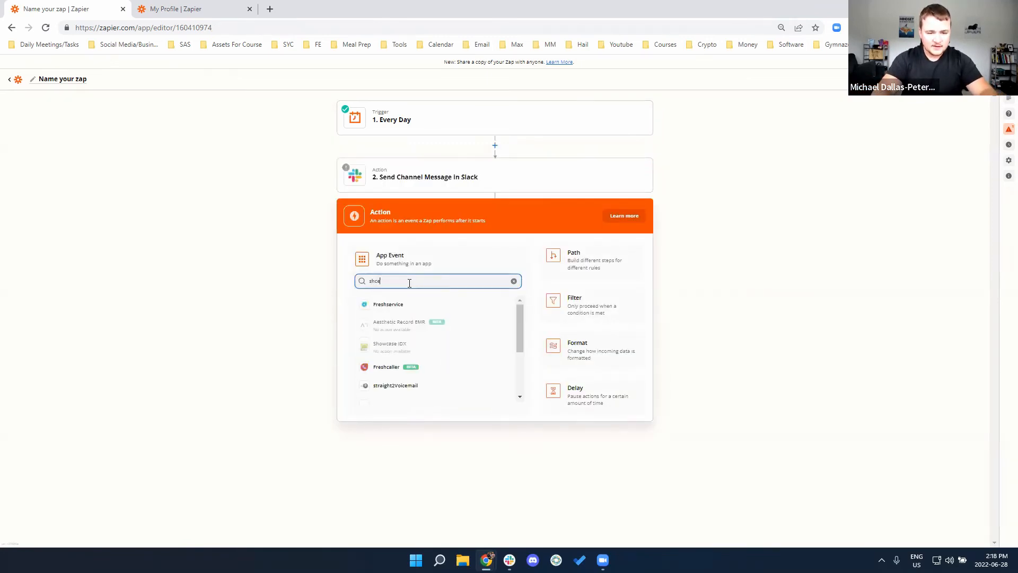
type("chde")
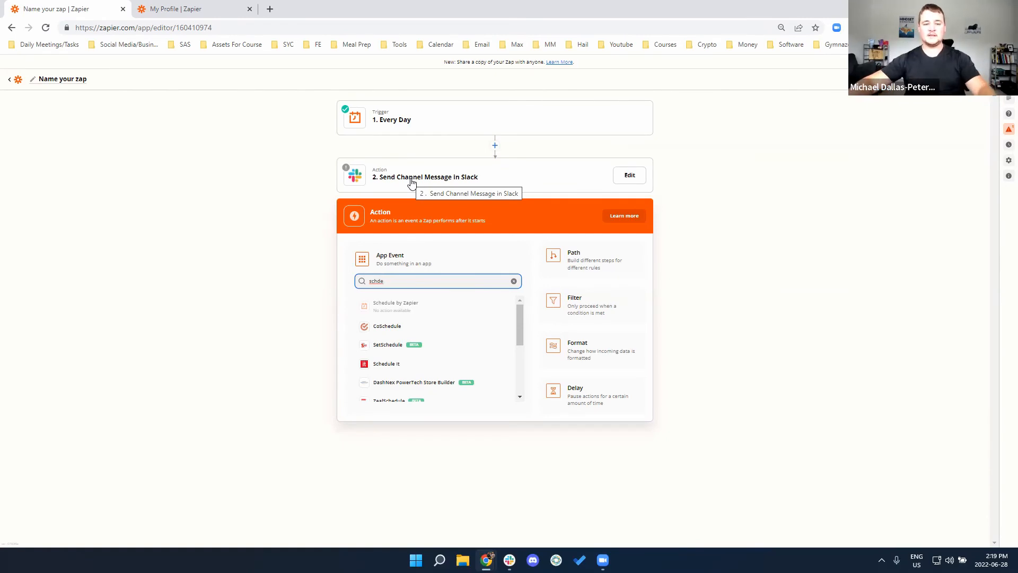
left_click(154, 224)
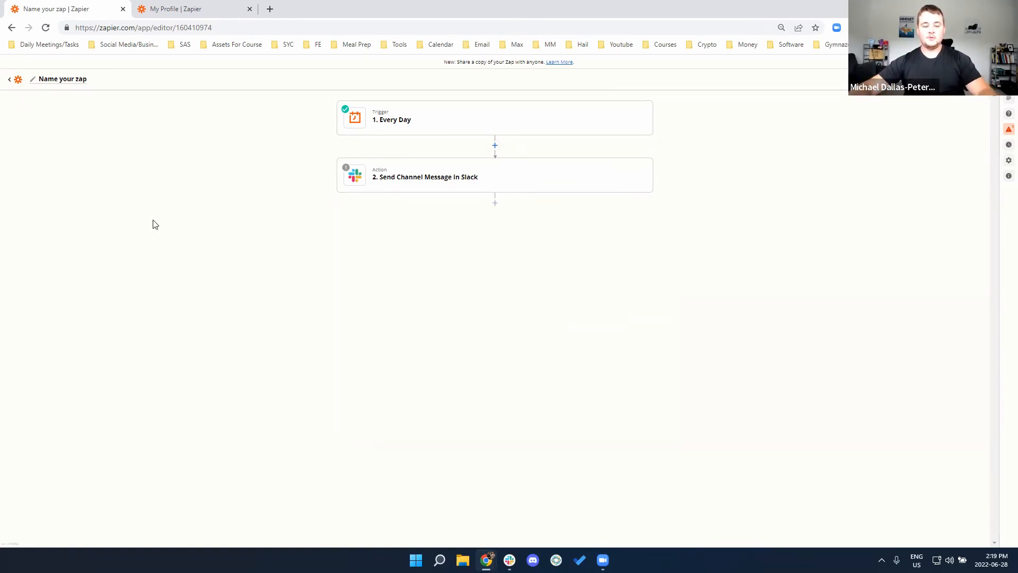